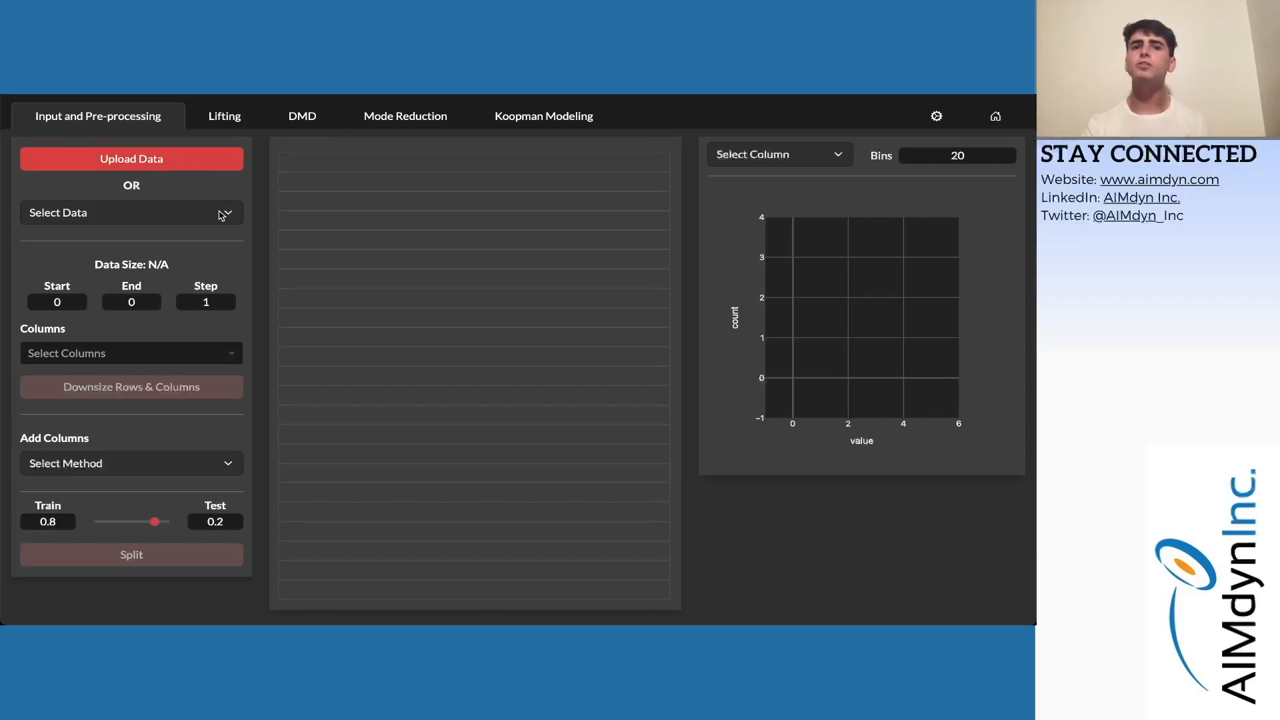
- Load S_Jpl_Horizons_Earth.csv from the dataset list, giving 731 rows of r, rdot and angle
{"action": "left_click", "coordinate": [222, 215]}
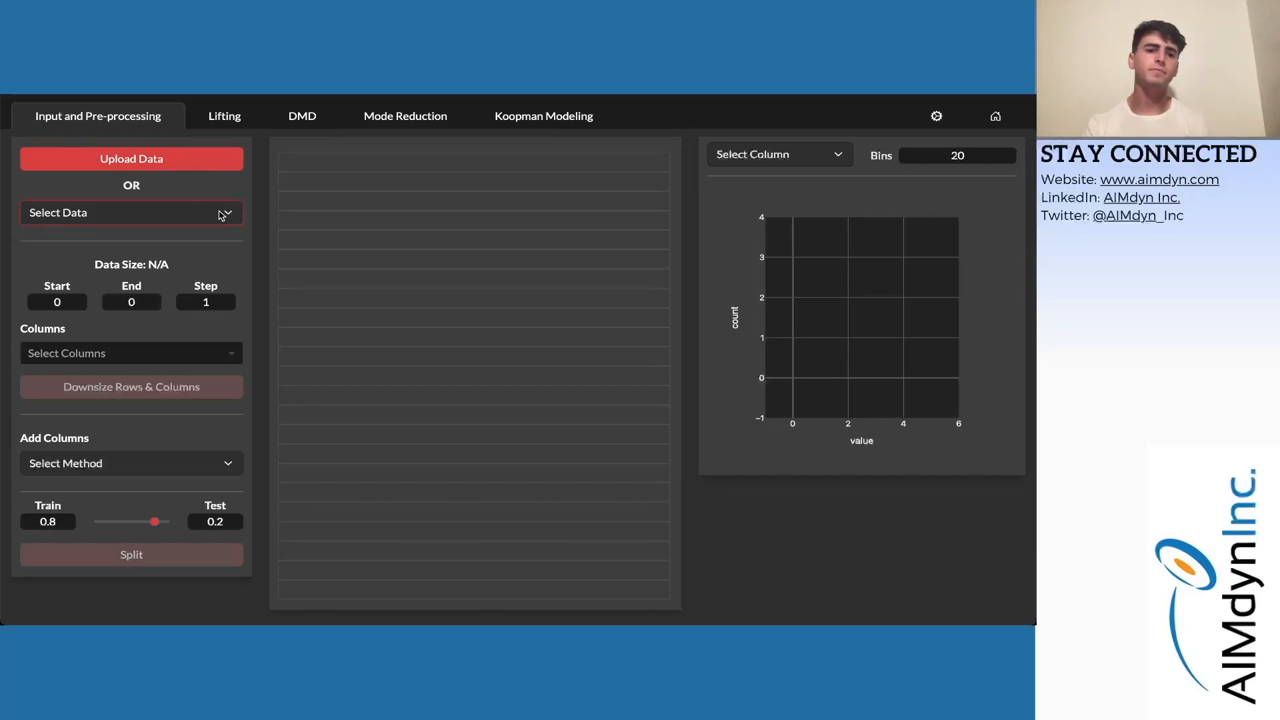
{"action": "left_click", "coordinate": [177, 382]}
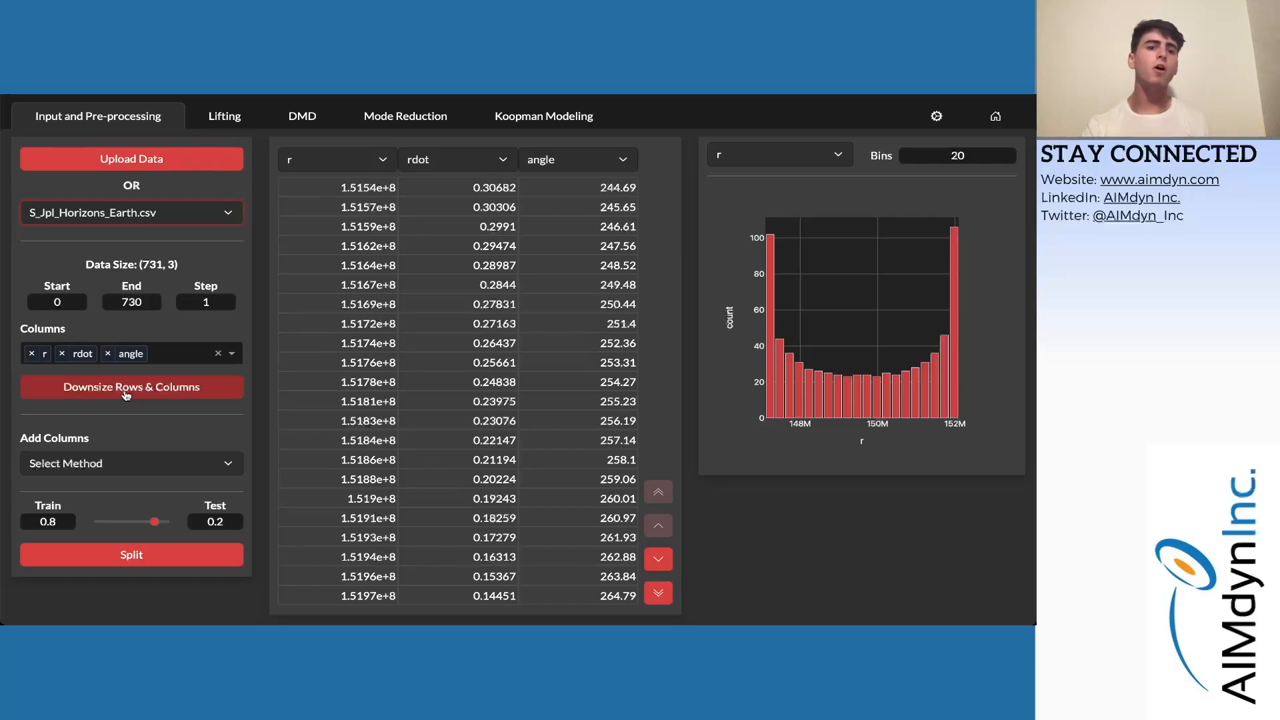
- Remove the angle column and downsize the data to 731 × 2 (r and rdot)
{"action": "left_click", "coordinate": [107, 353]}
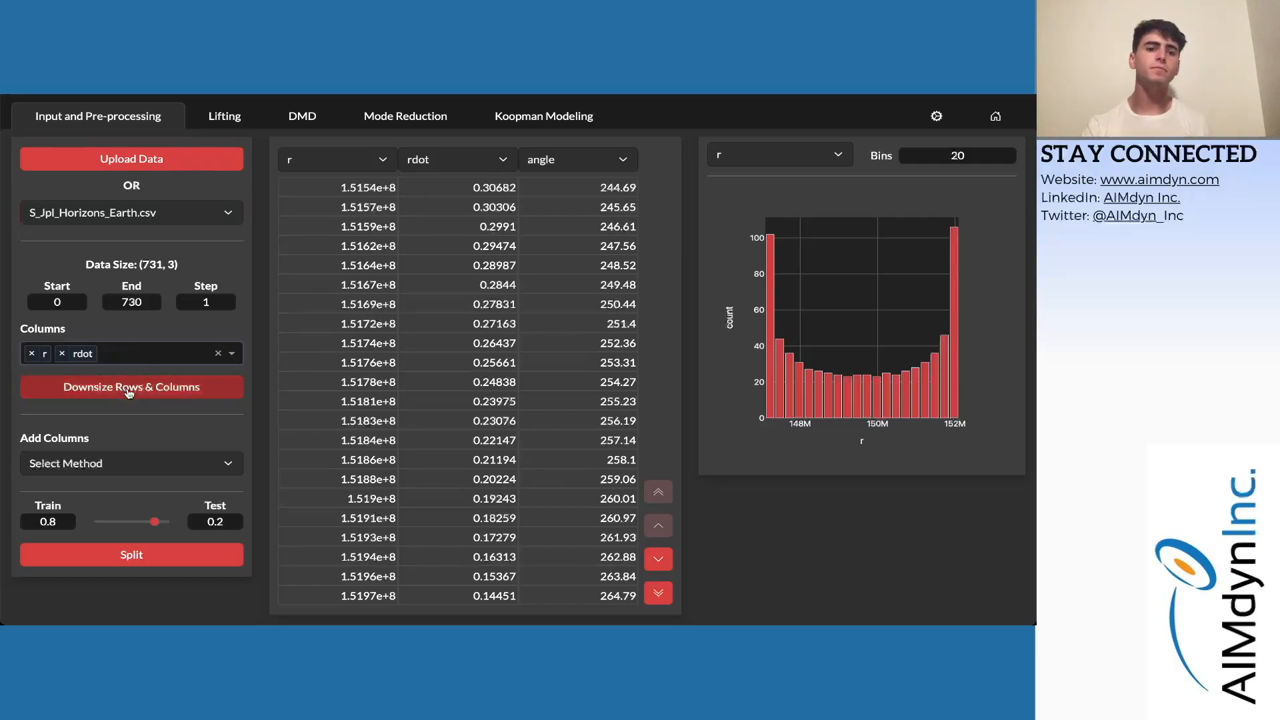
{"action": "left_click", "coordinate": [129, 389]}
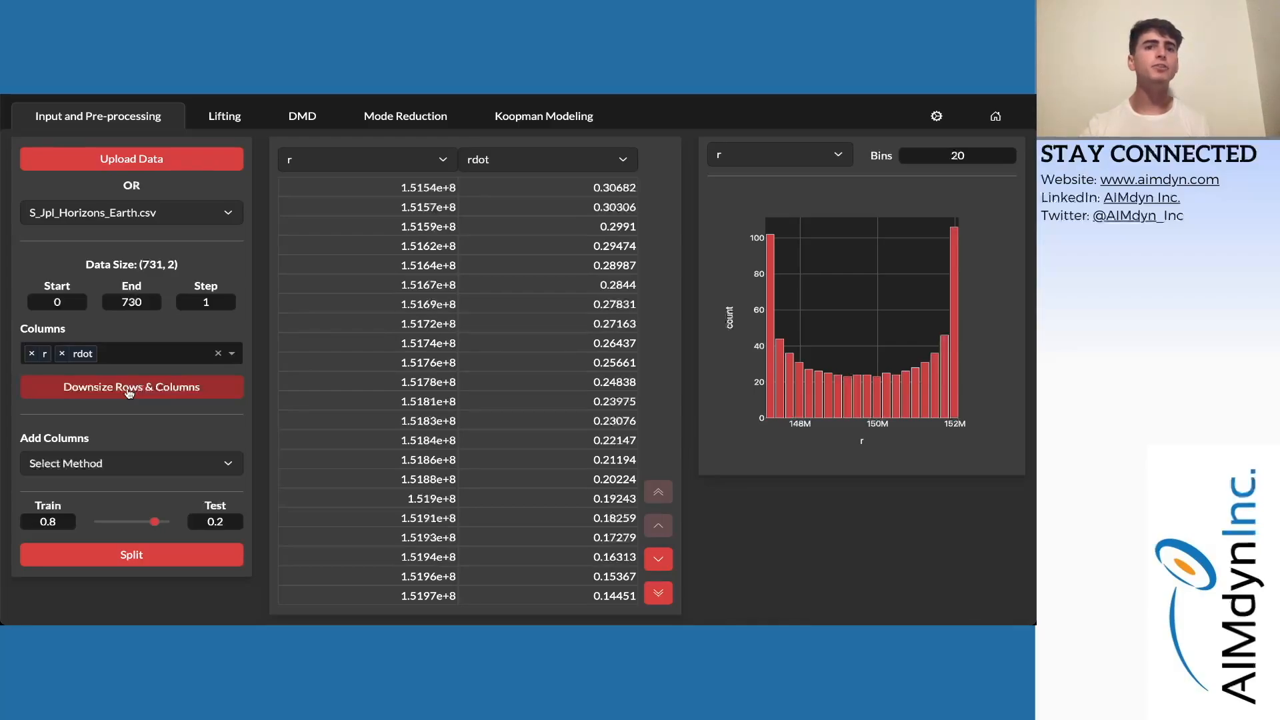
{"action": "left_click", "coordinate": [147, 467]}
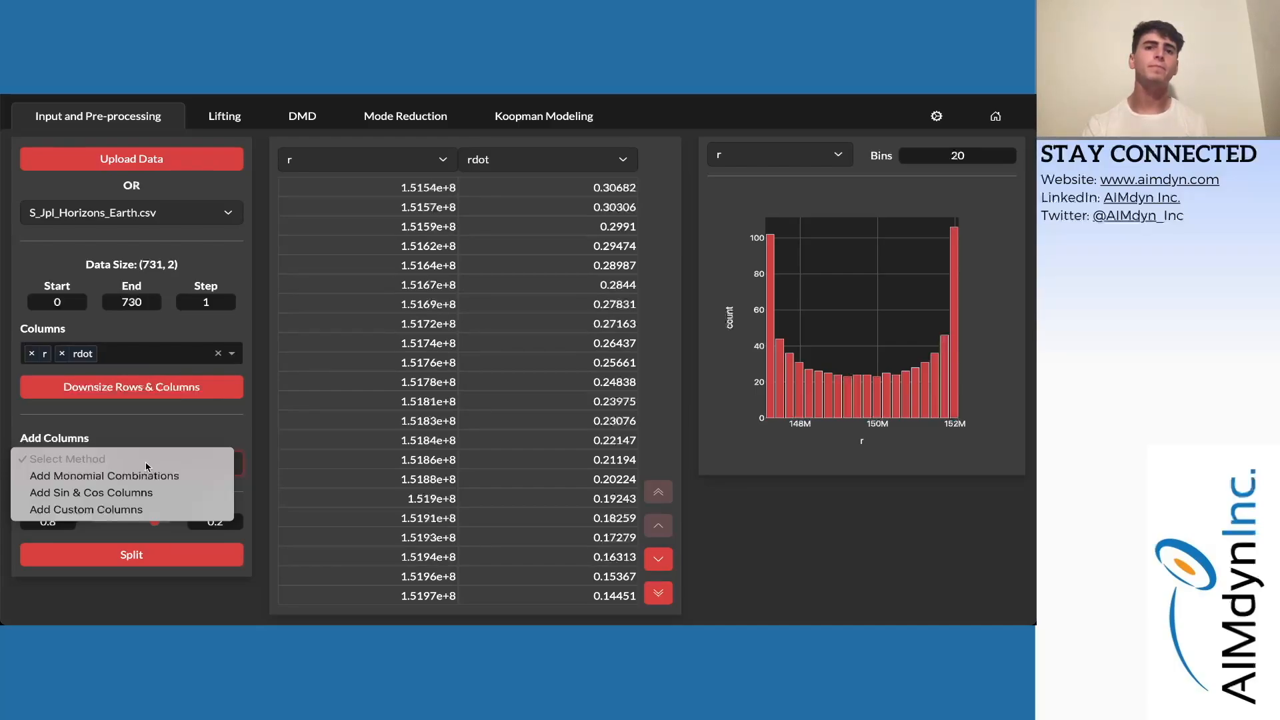
{"action": "left_click", "coordinate": [181, 445]}
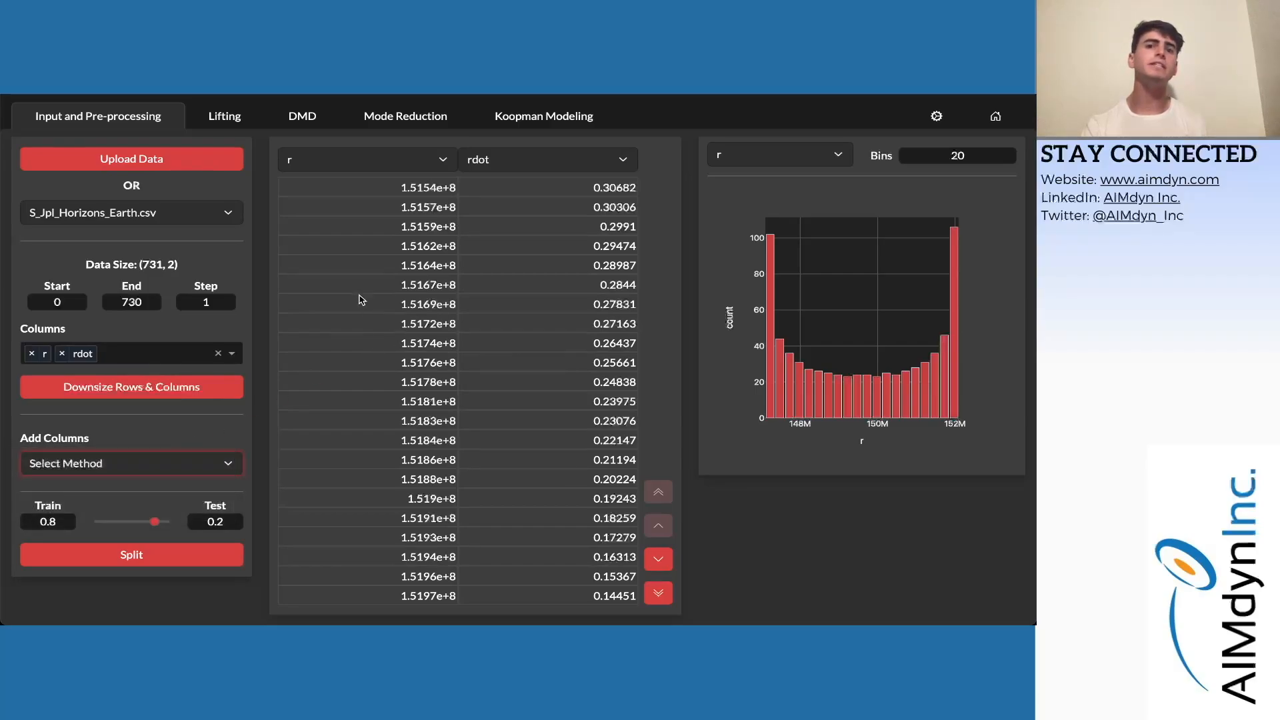
{"action": "left_click", "coordinate": [323, 254]}
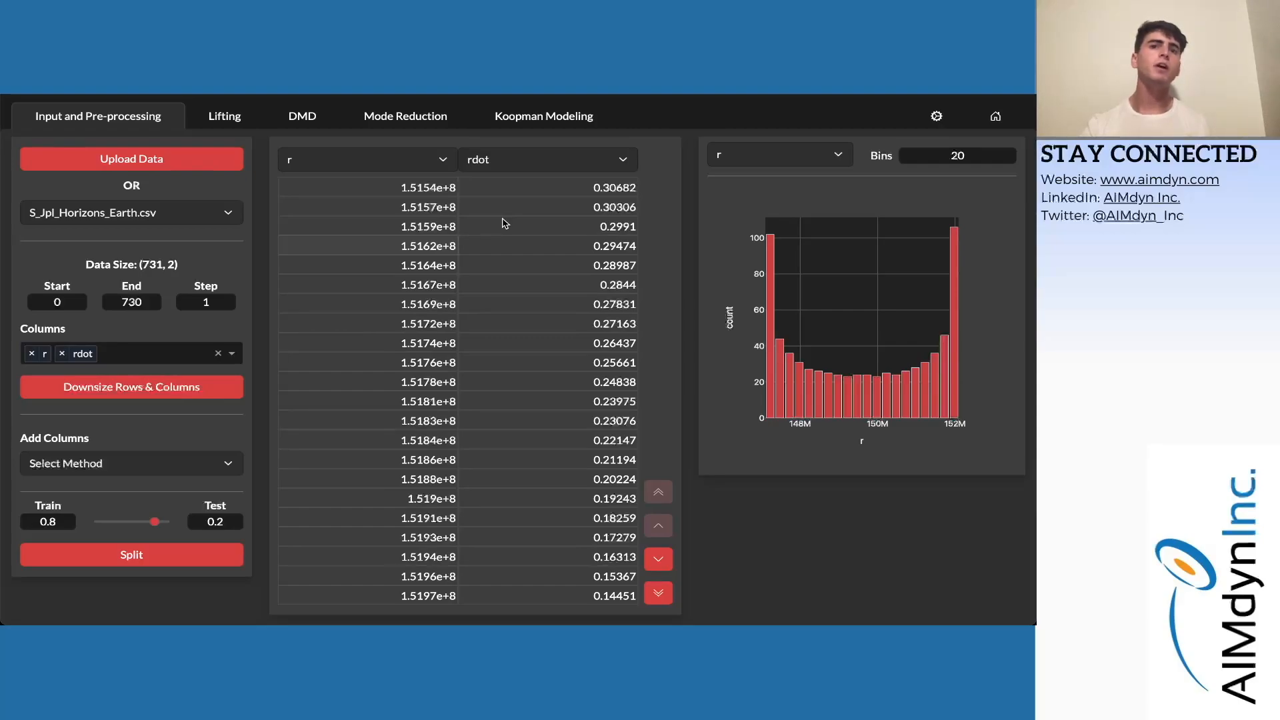
{"action": "left_click", "coordinate": [410, 167]}
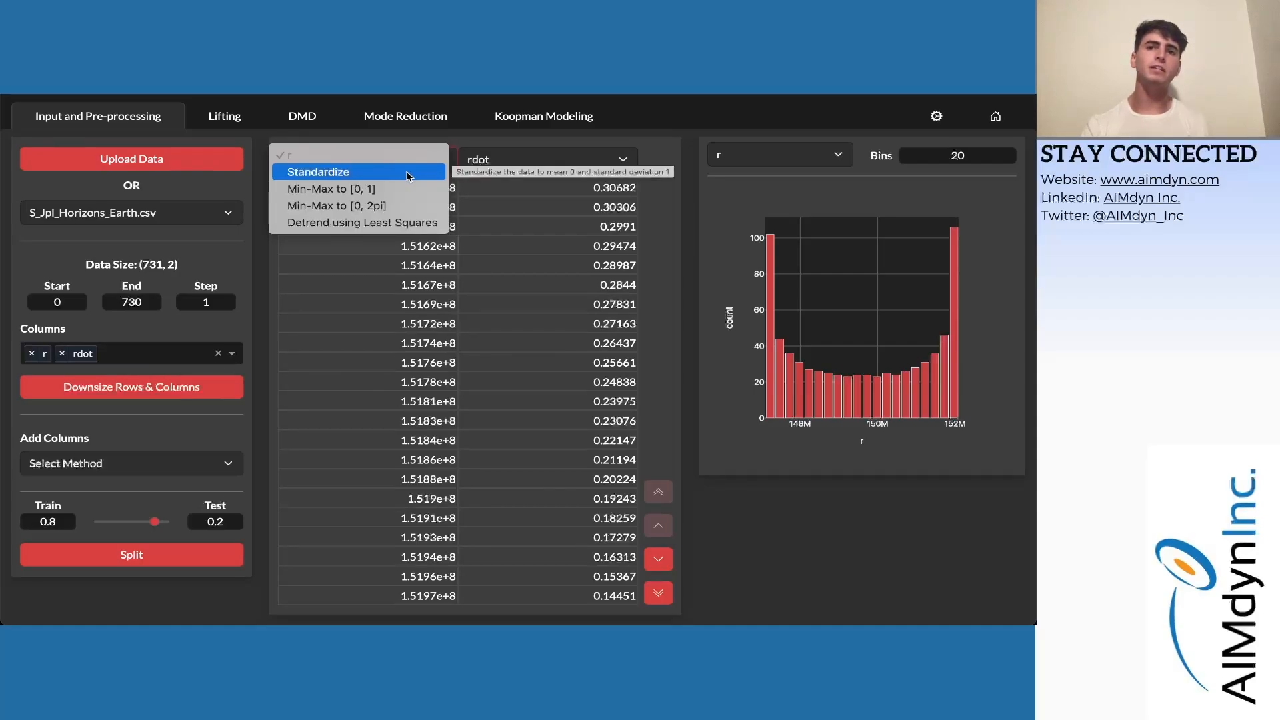
- Apply Standardize to both the r and rdot columns
{"action": "left_click", "coordinate": [409, 174]}
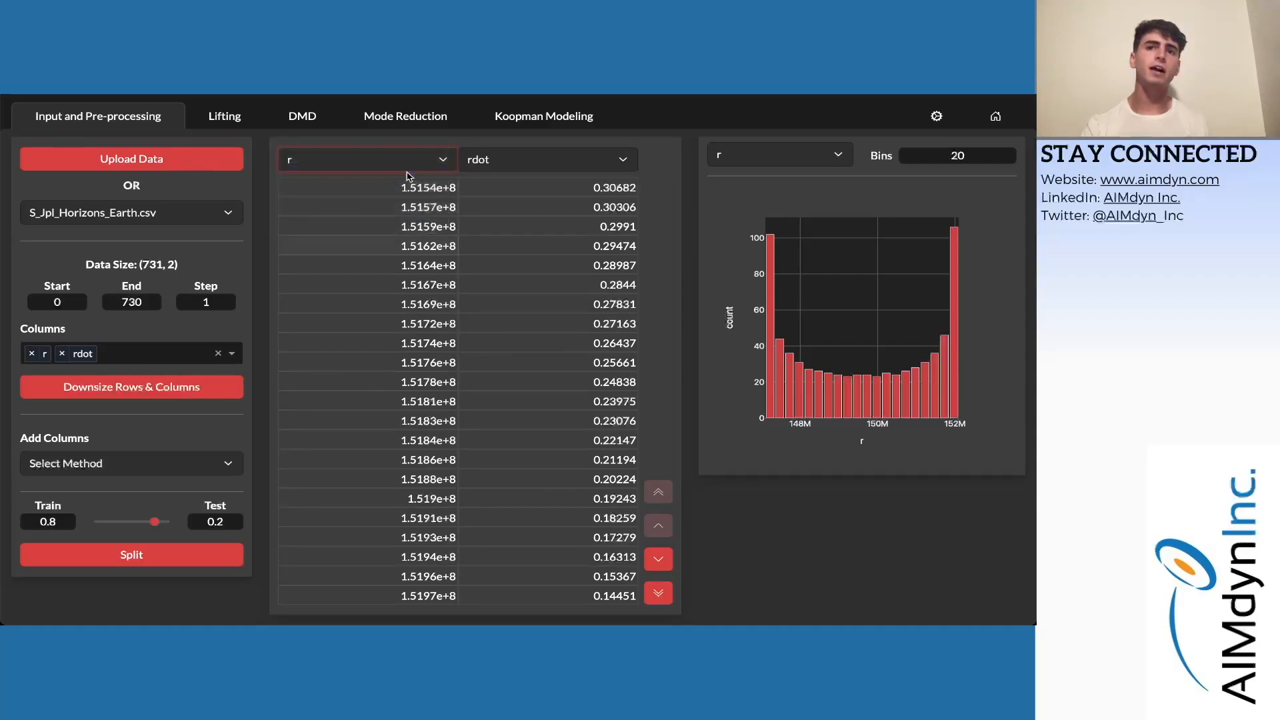
{"action": "left_click", "coordinate": [541, 166]}
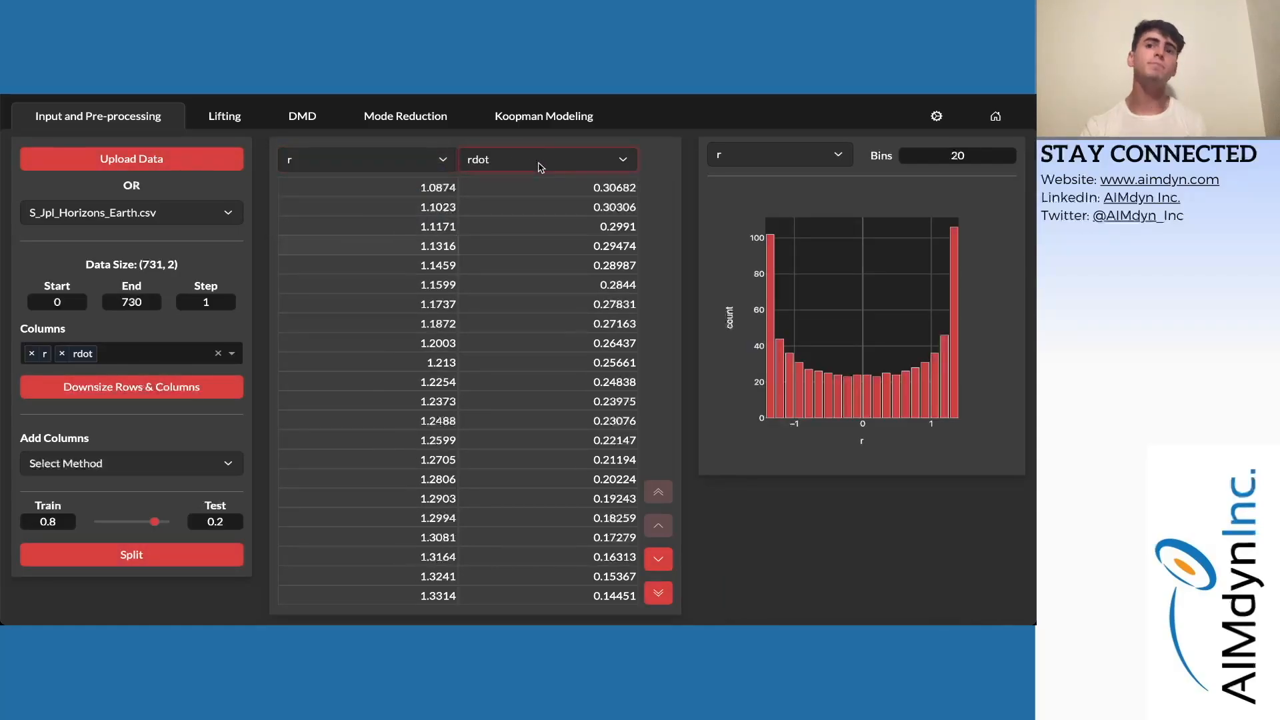
{"action": "left_click", "coordinate": [551, 174]}
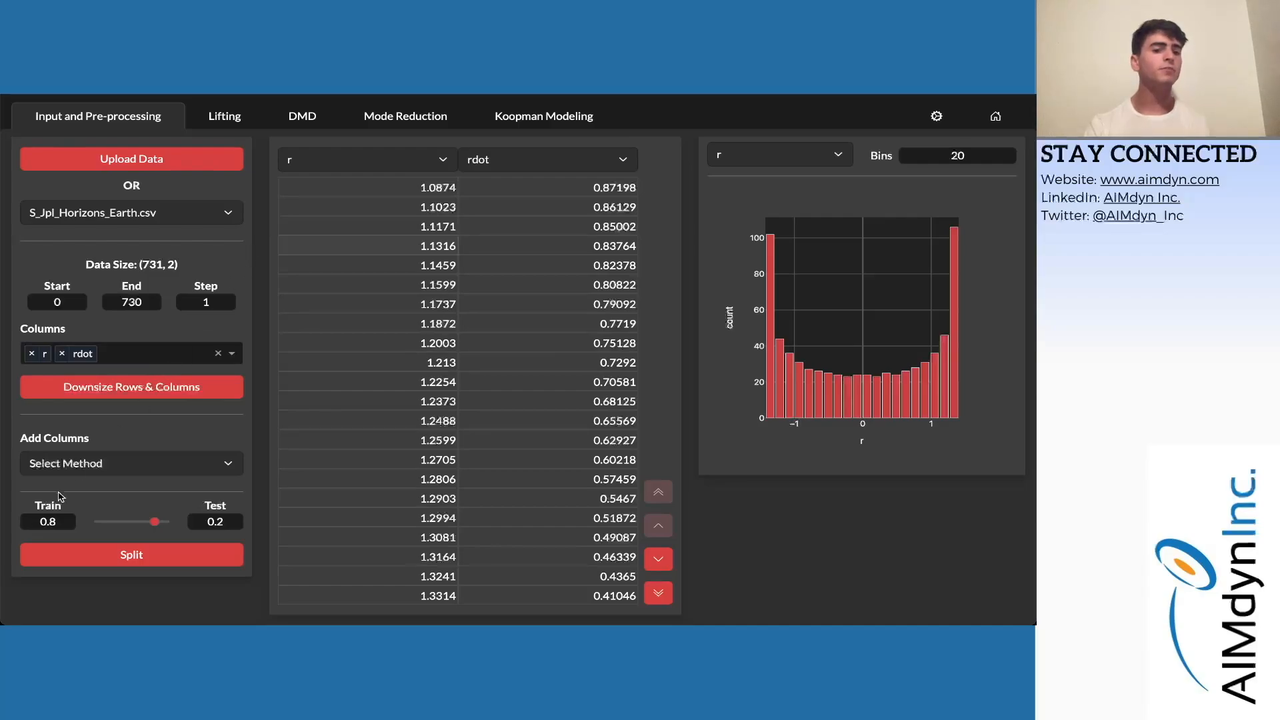
- Set the training fraction to 0.9 and split the data into training and test sets
{"action": "left_click", "coordinate": [63, 521]}
{"action": "key", "text": "BackSpace"}
{"action": "type", "text": "9"}
{"action": "left_click", "coordinate": [239, 521]}
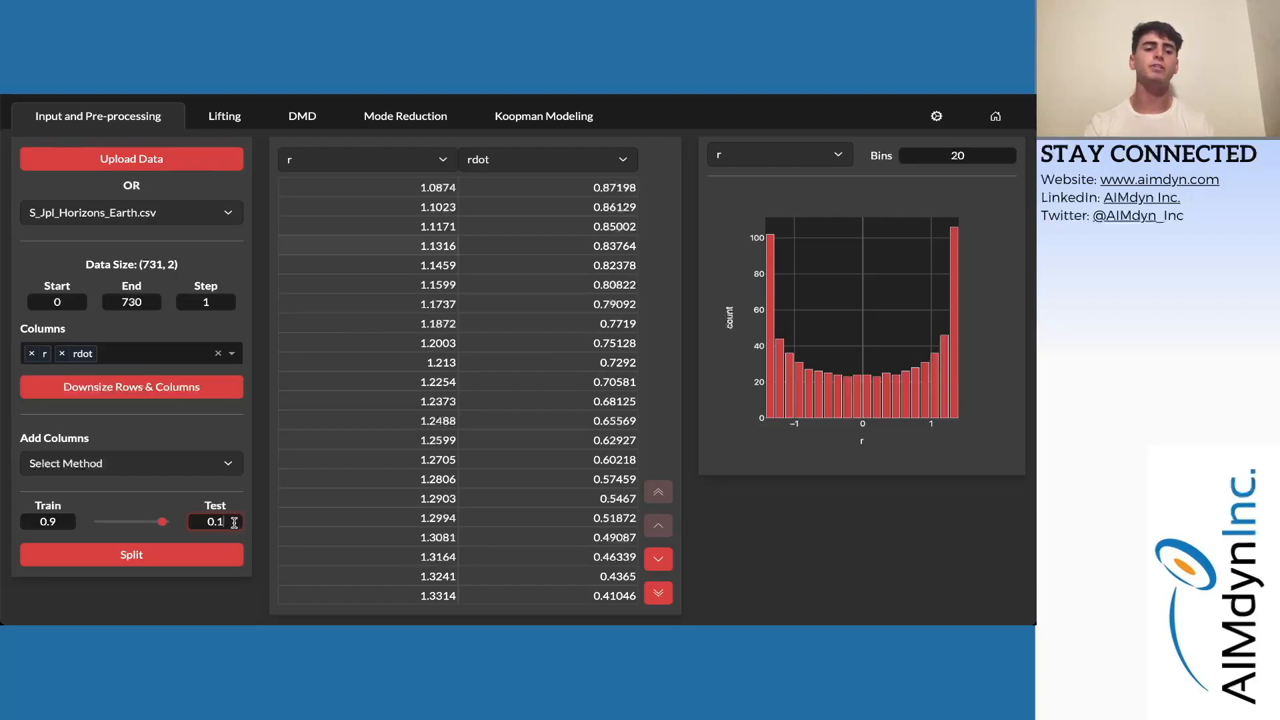
{"action": "left_click", "coordinate": [200, 559]}
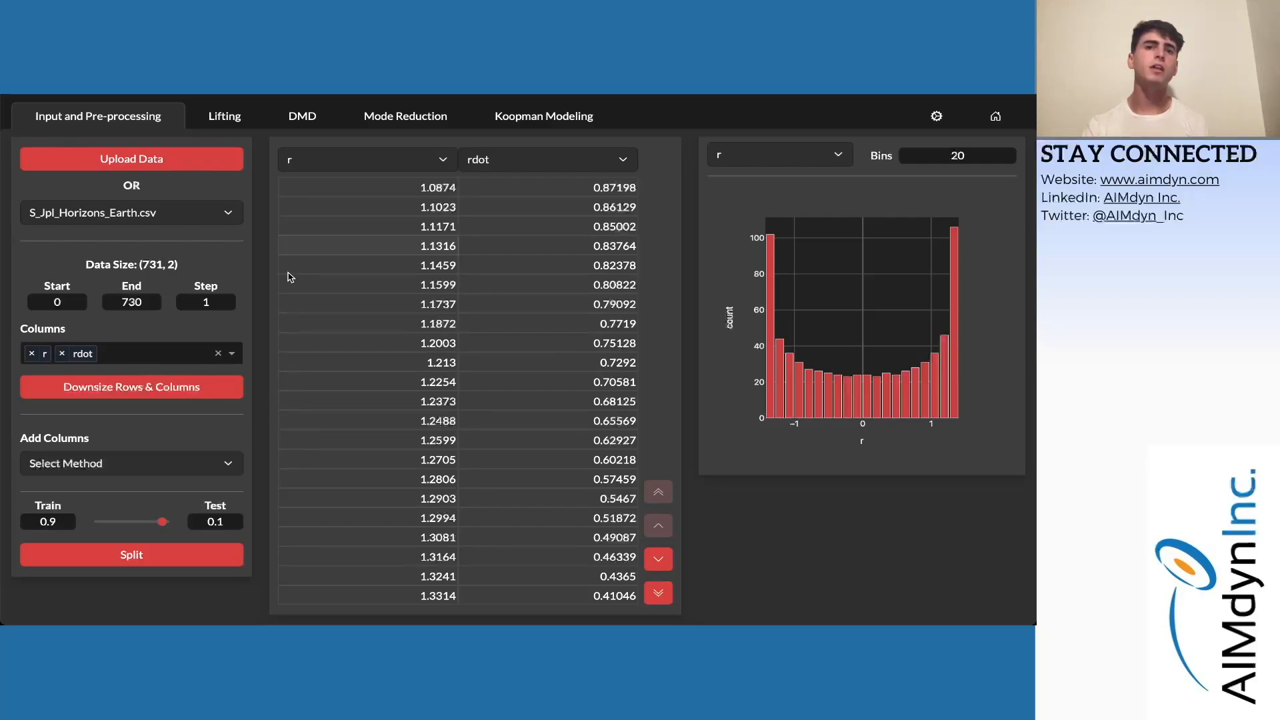
{"action": "left_click", "coordinate": [212, 119]}
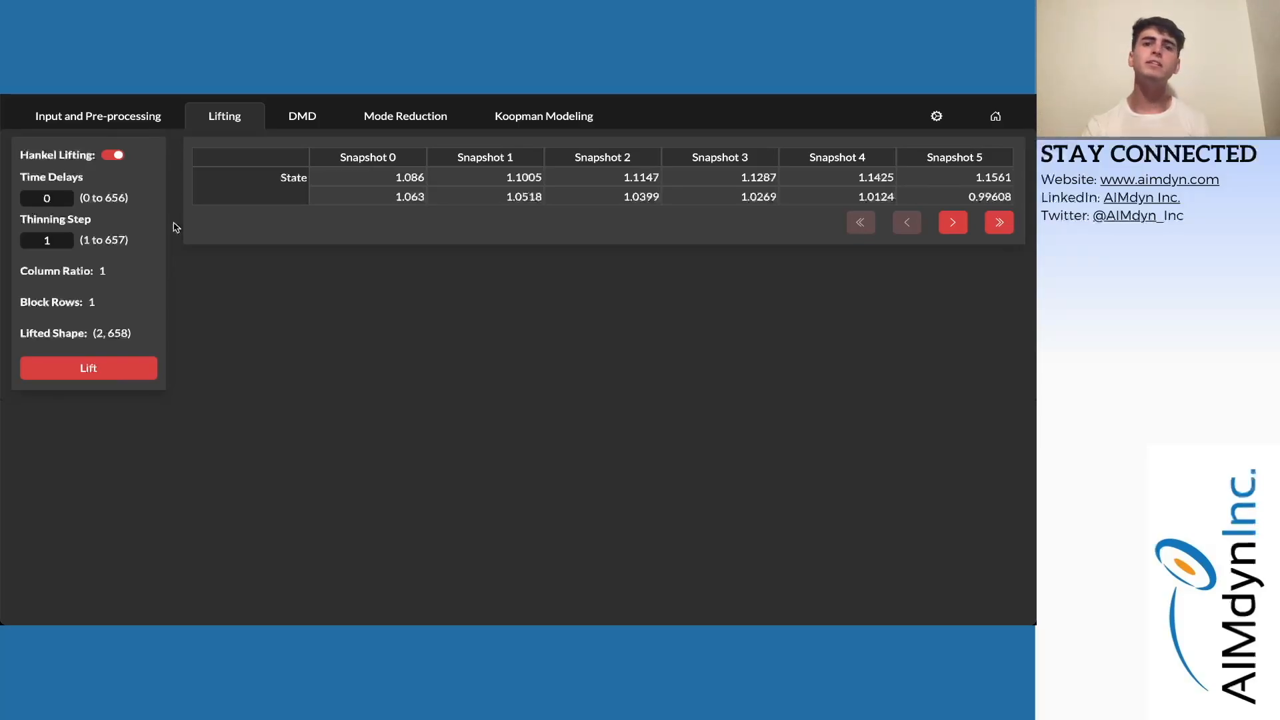
- Set Time Delays to 1 and apply Hankel lifting, giving lifted shape (4, 657)
{"action": "left_click", "coordinate": [53, 199]}
{"action": "key", "text": "BackSpace"}
{"action": "type", "text": "1"}
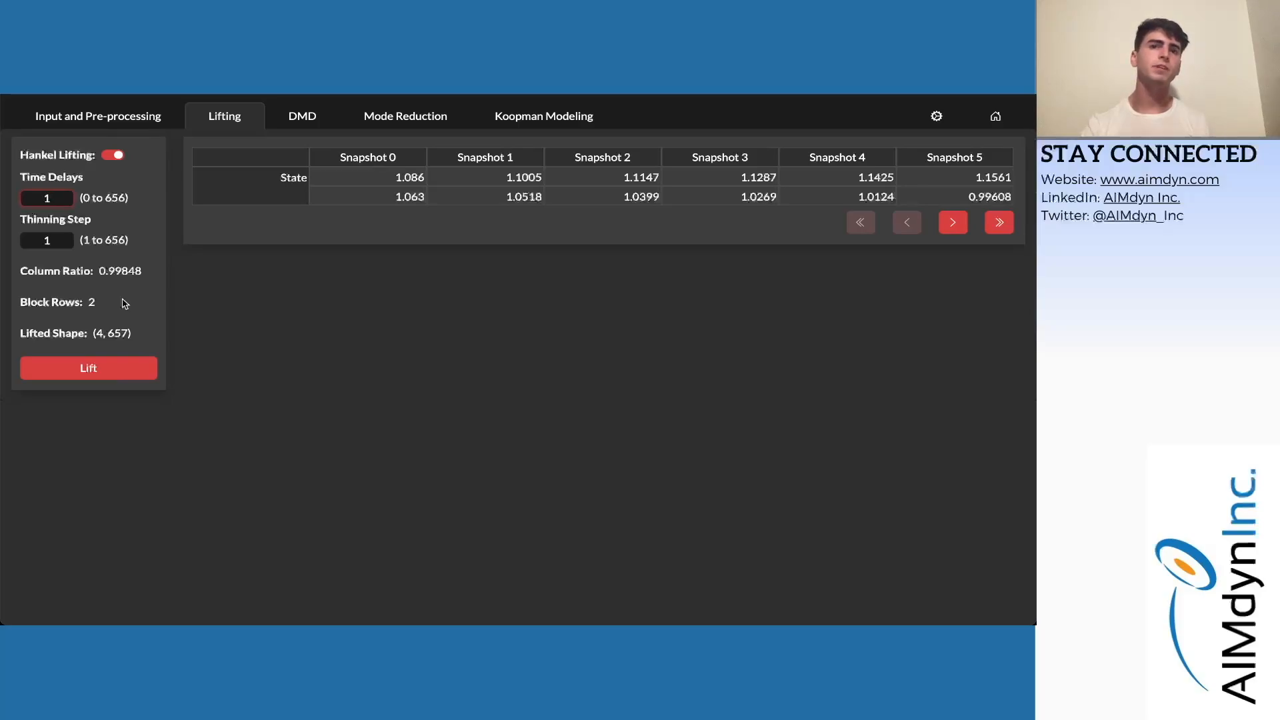
{"action": "left_click", "coordinate": [96, 378]}
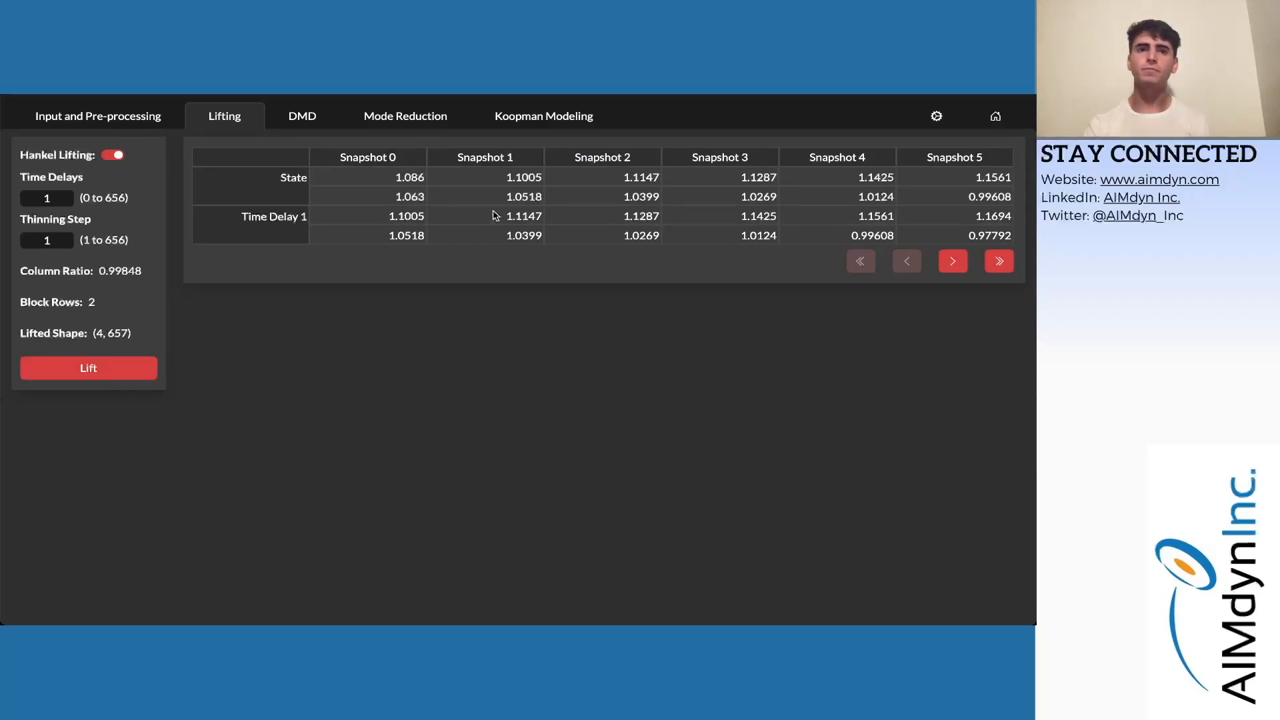
- Go to the DMD page, configured with RRR procedure, column scaling and GESDD
{"action": "left_click", "coordinate": [296, 117]}
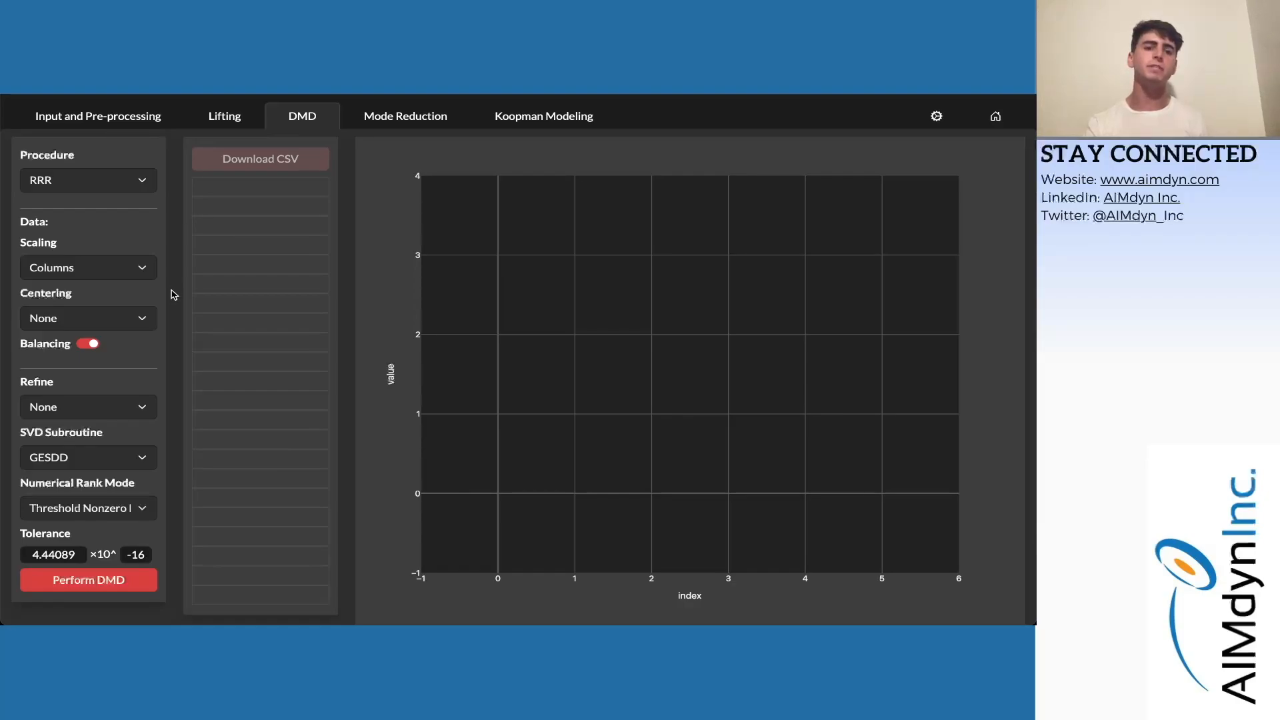
- Set Refine to Minimize Residuals, Numerical Rank Mode to Force, and Numerical Rank to 2
{"action": "left_click", "coordinate": [132, 437]}
{"action": "left_click", "coordinate": [132, 434]}
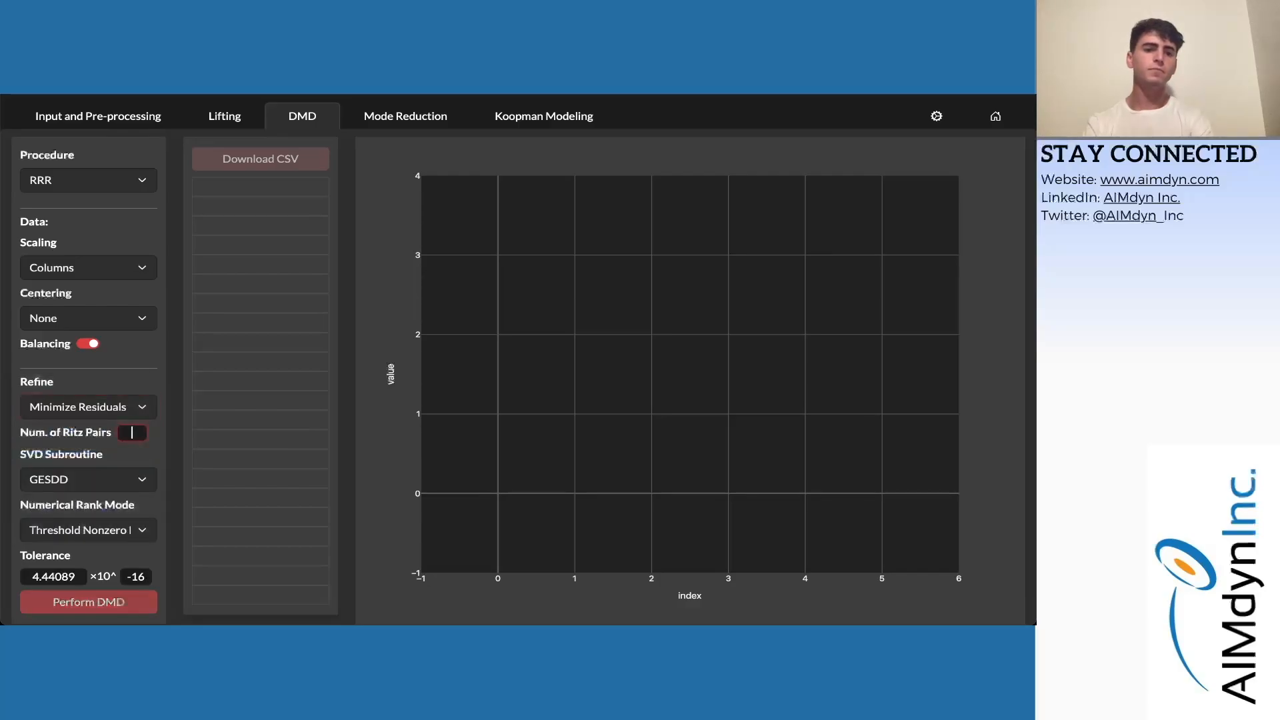
{"action": "left_click", "coordinate": [103, 532]}
{"action": "left_click", "coordinate": [97, 578]}
{"action": "left_click", "coordinate": [136, 556]}
{"action": "key", "text": "BackSpace"}
{"action": "type", "text": "2"}
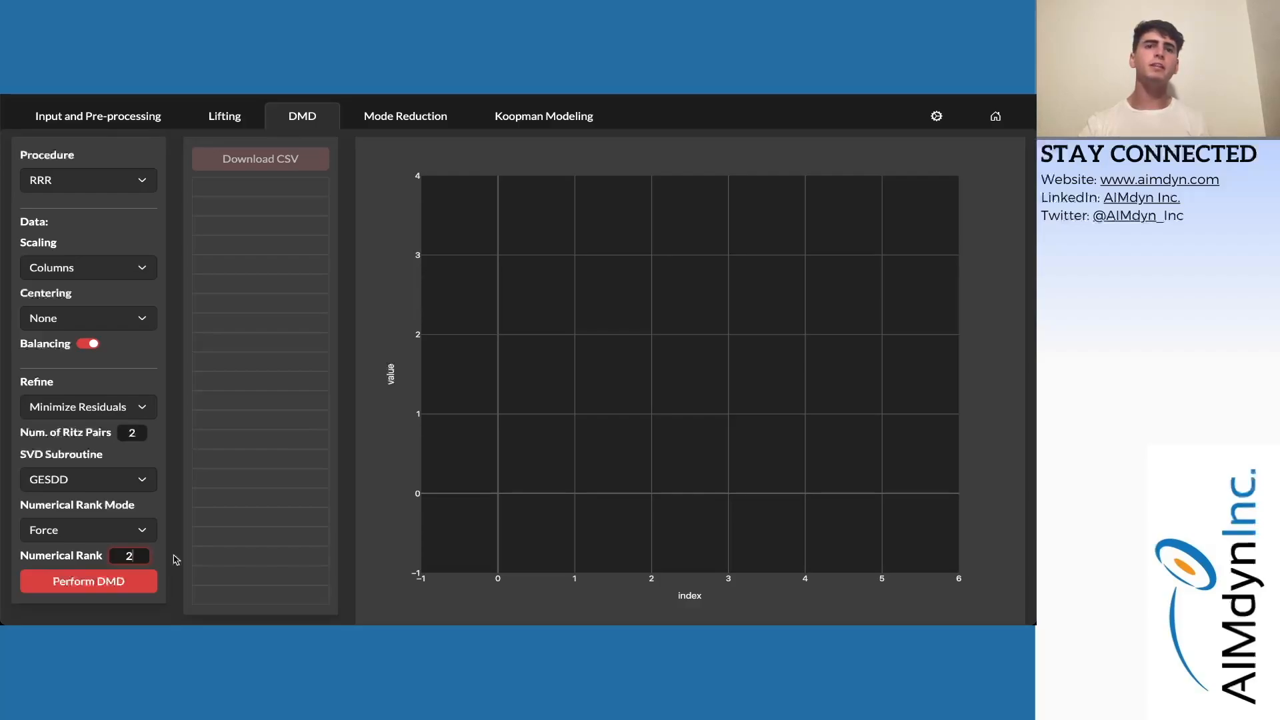
- Run DMD to get Ritz values 0.9999 ± 0.01739i, then view them in Mode Reduction
{"action": "left_click", "coordinate": [128, 583]}
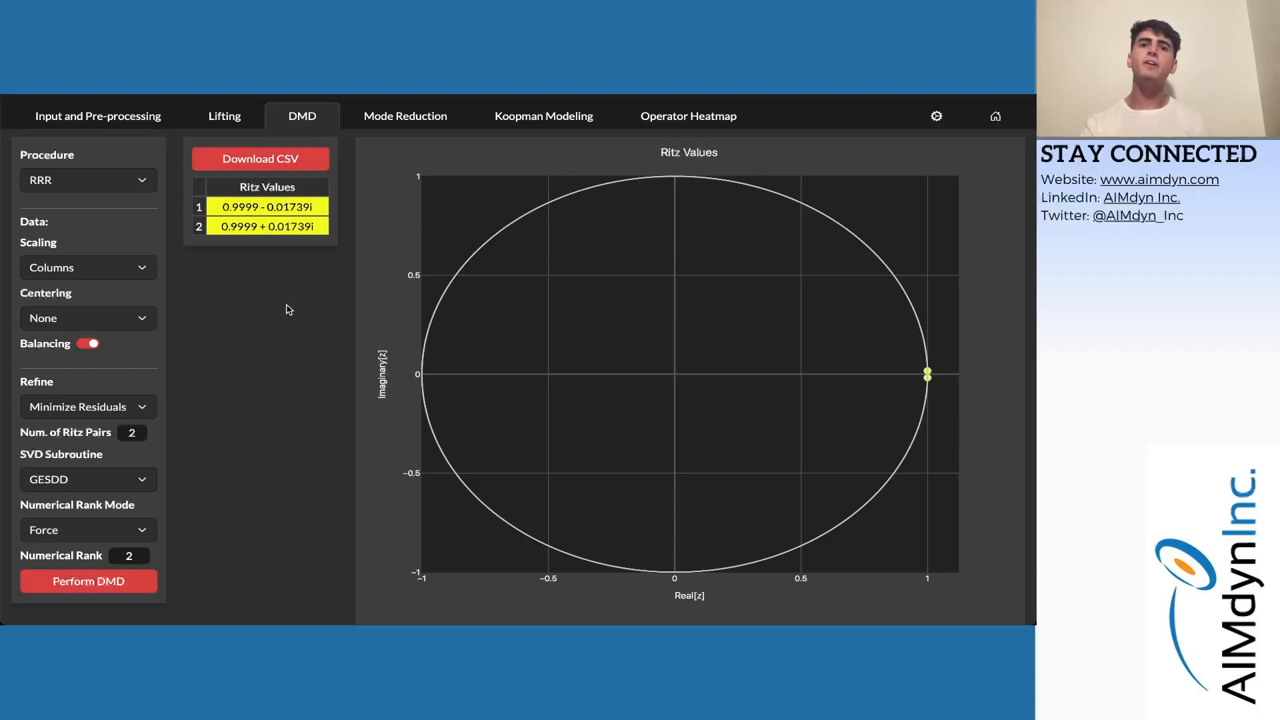
{"action": "mouse_move", "coordinate": [929, 368]}
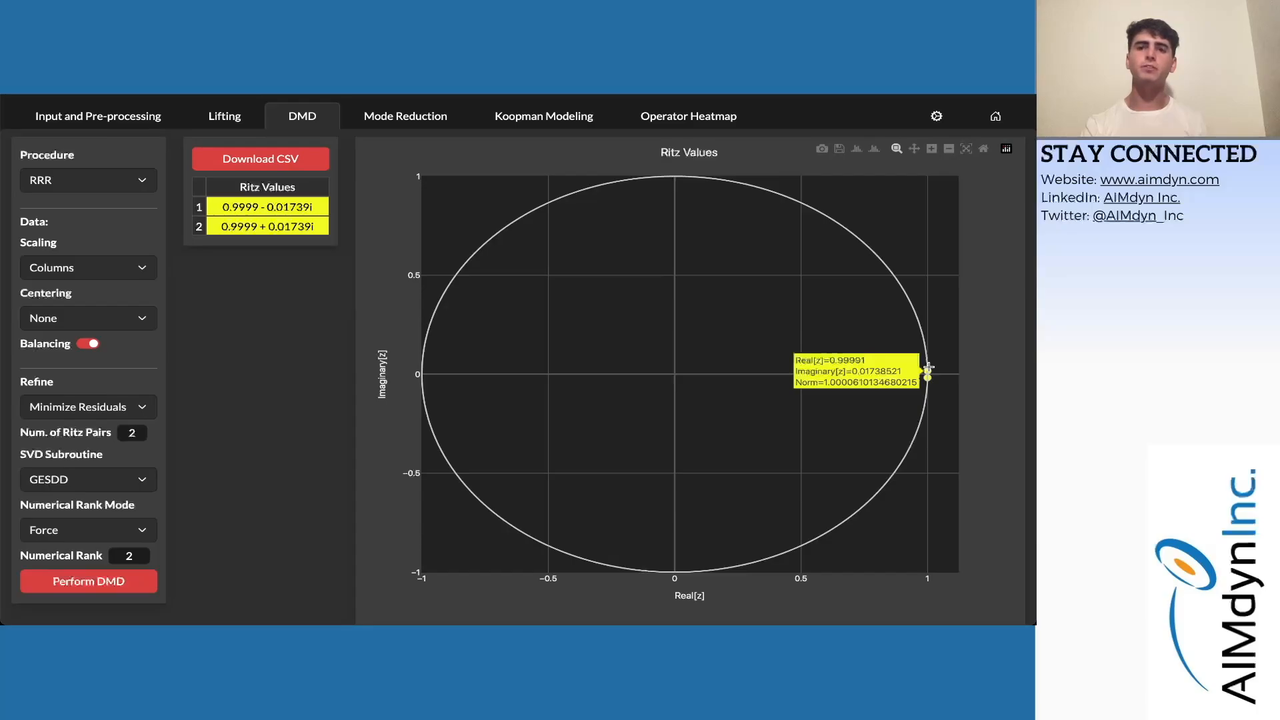
{"action": "left_click", "coordinate": [414, 118]}
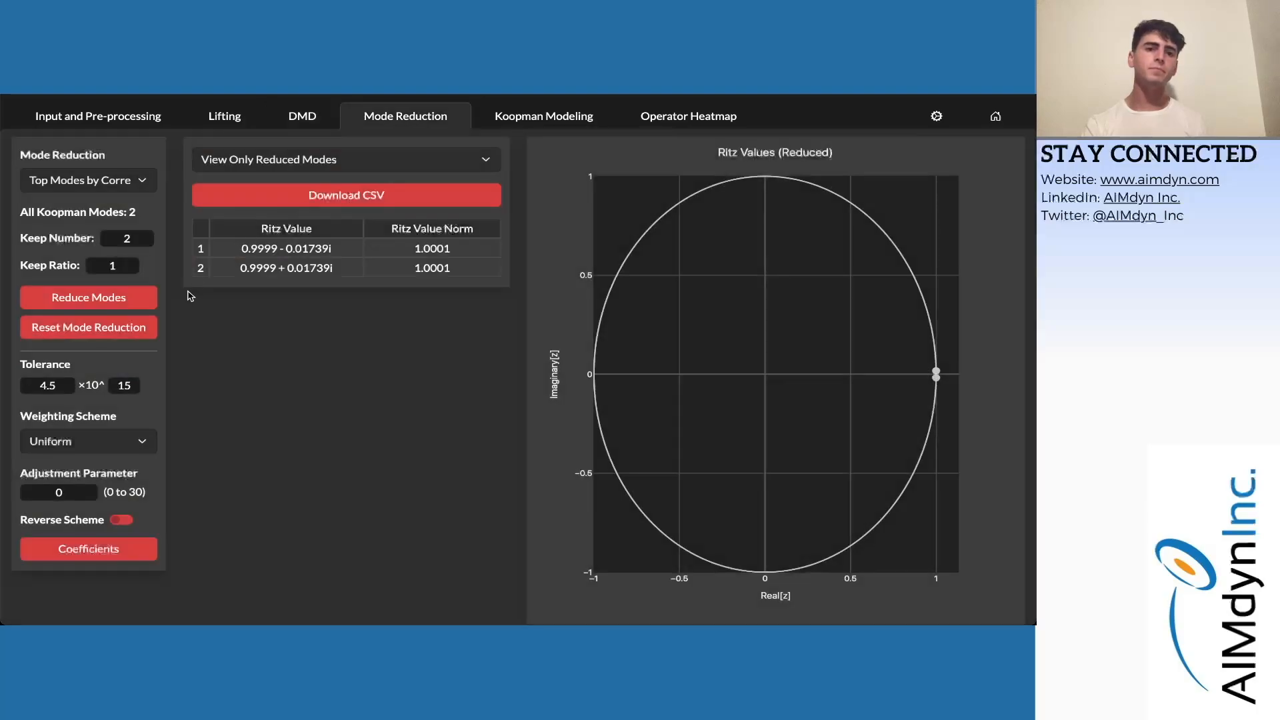